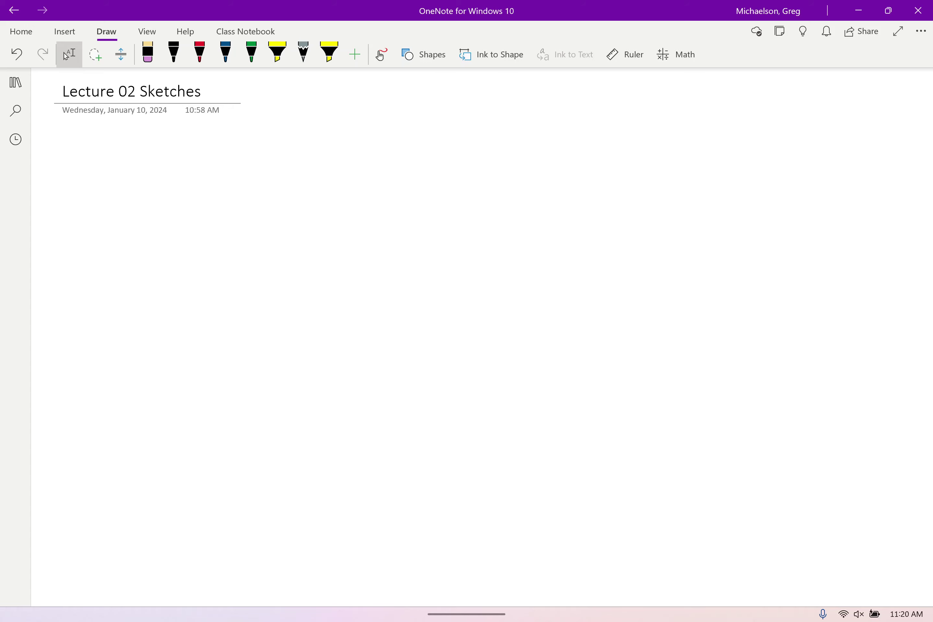
Step: Sketch a tall rectangle in black ink with a circle inside its upper-left area
click(173, 53)
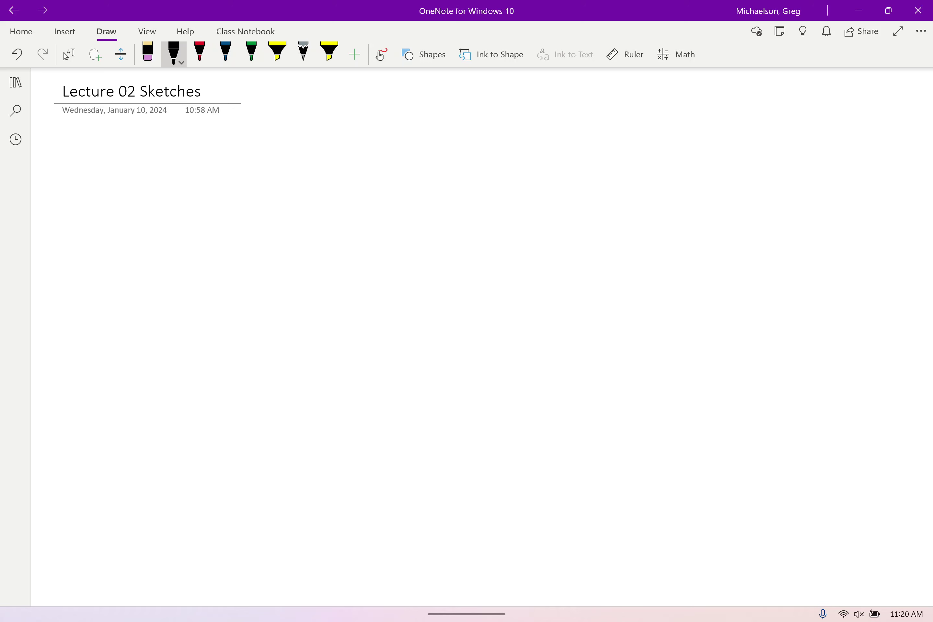
mouse_move(369, 176)
mouse_down()
mouse_move(382, 496)
mouse_move(606, 498)
mouse_move(637, 476)
mouse_move(629, 244)
mouse_move(637, 172)
mouse_move(370, 171)
mouse_up()
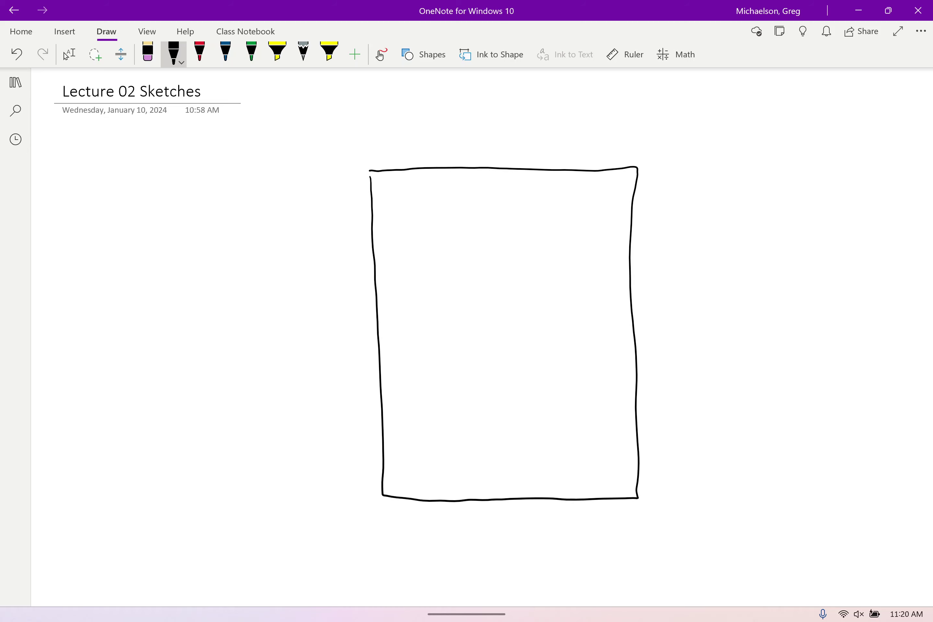
mouse_move(441, 237)
mouse_down()
mouse_move(434, 289)
mouse_move(457, 298)
mouse_move(502, 277)
mouse_move(503, 250)
mouse_move(485, 232)
mouse_move(444, 236)
mouse_up()
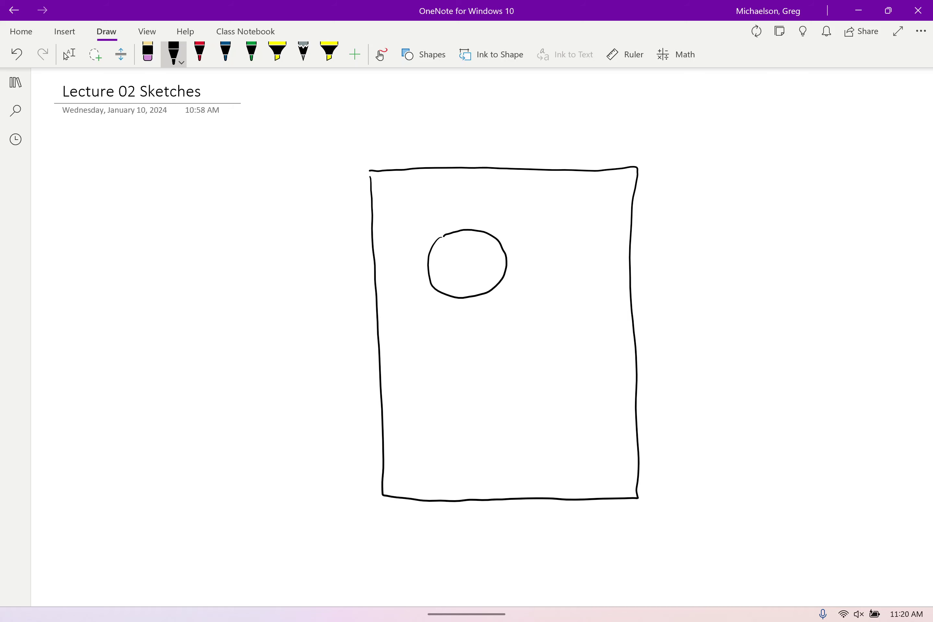
Step: Draw a red vertical dimension labelled 10" alongside the rectangle's right edge, with end lines and arrowheads
click(200, 52)
drag(654, 168, 694, 169)
drag(664, 500, 700, 495)
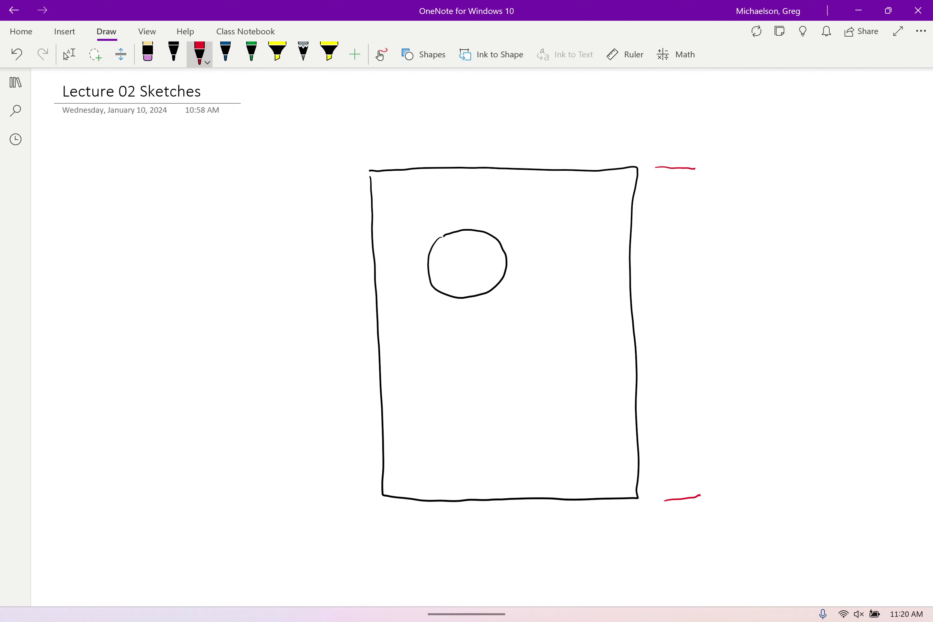
mouse_move(672, 308)
mouse_down()
mouse_move(670, 328)
mouse_move(698, 306)
mouse_up()
drag(703, 296, 702, 304)
mouse_move(678, 177)
mouse_down()
mouse_move(678, 294)
mouse_move(685, 181)
mouse_up()
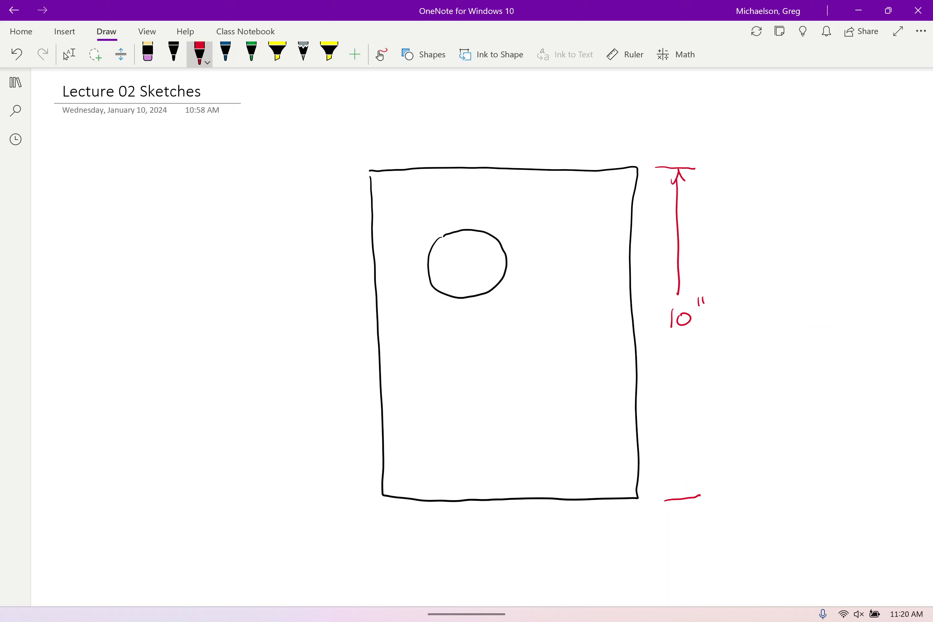
drag(680, 346, 678, 494)
drag(671, 484, 685, 486)
Step: Draw a red horizontal dimension labelled 6" below the rectangle's lower edge, with end lines and arrowheads
drag(383, 514, 385, 551)
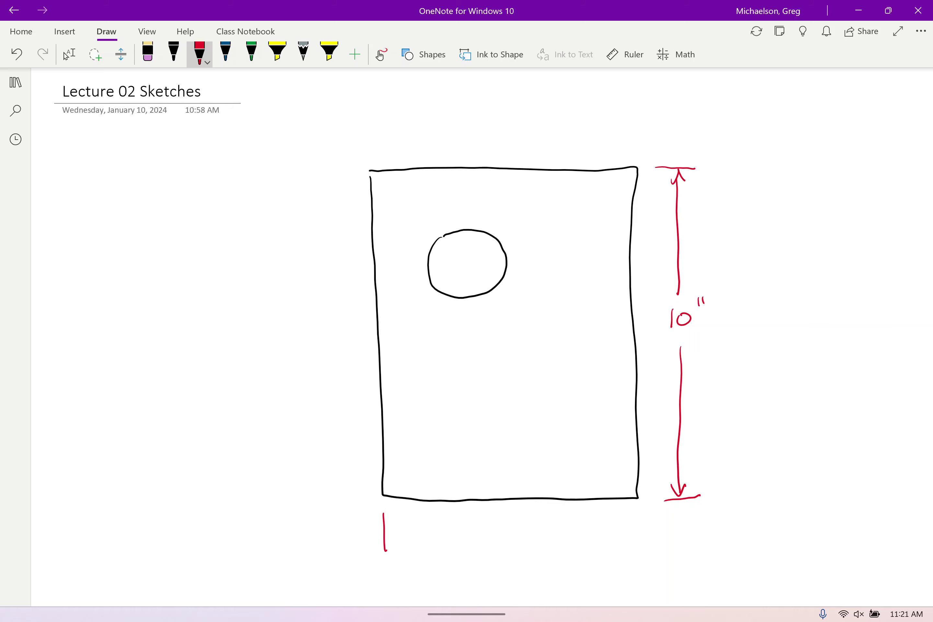
drag(634, 516, 639, 547)
mouse_move(508, 523)
mouse_down()
mouse_move(498, 537)
mouse_move(520, 523)
mouse_up()
mouse_move(522, 514)
mouse_down()
mouse_move(607, 533)
mouse_move(638, 528)
mouse_move(629, 537)
mouse_up()
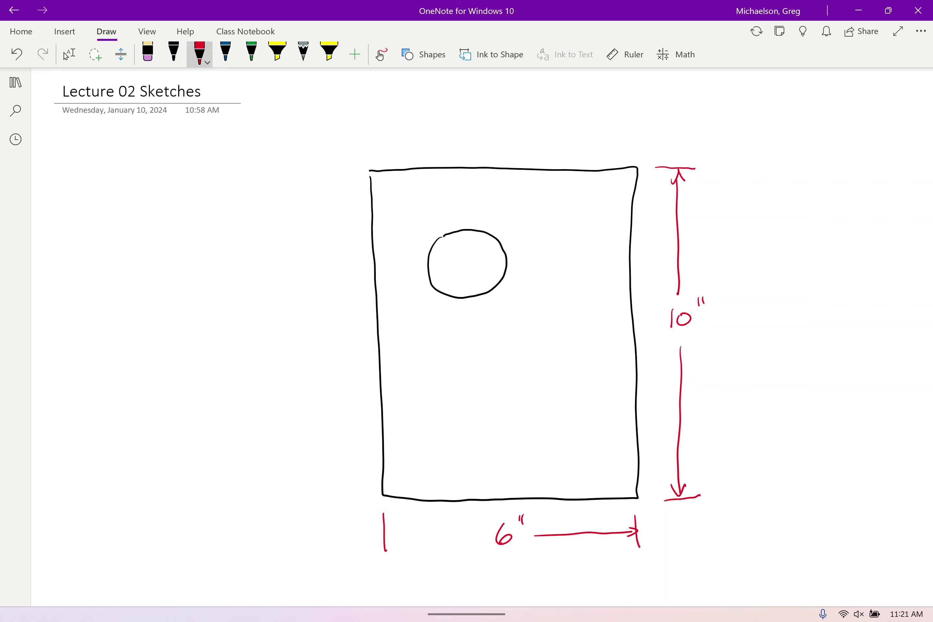
mouse_move(386, 534)
mouse_down()
mouse_move(482, 533)
mouse_move(391, 542)
mouse_up()
Step: Mark the circle's centre in blue ink and draw a 3" vertical dimension from the rectangle's top edge to that centre
click(225, 52)
drag(462, 259, 463, 269)
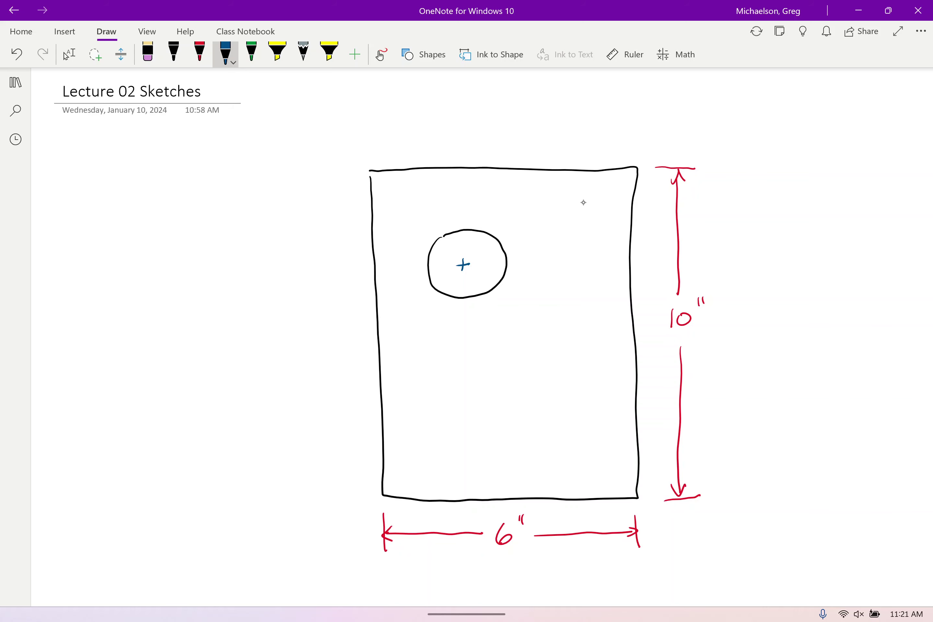
drag(335, 269, 422, 267)
drag(333, 174, 365, 173)
mouse_move(340, 217)
mouse_down()
mouse_move(339, 232)
mouse_move(355, 219)
mouse_up()
drag(358, 211, 351, 177)
mouse_move(344, 185)
mouse_down()
mouse_move(351, 175)
mouse_move(357, 186)
mouse_up()
drag(347, 243, 347, 267)
drag(342, 261, 350, 261)
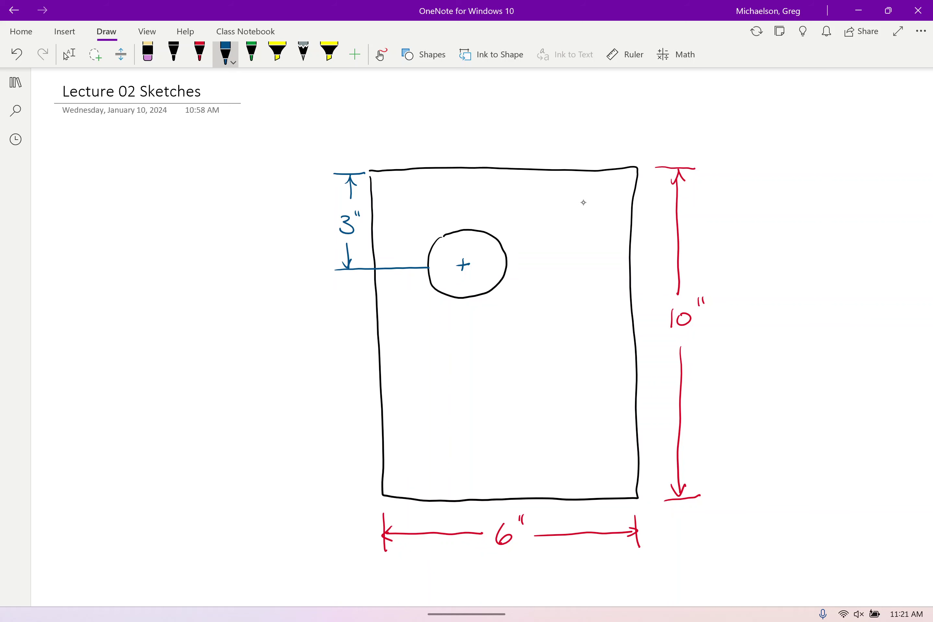
Step: Draw a blue 2" horizontal dimension above the rectangle, from its left edge to the circle's centre
mouse_move(369, 129)
mouse_down()
mouse_move(371, 163)
mouse_move(372, 149)
mouse_move(388, 151)
mouse_up()
drag(464, 125, 465, 237)
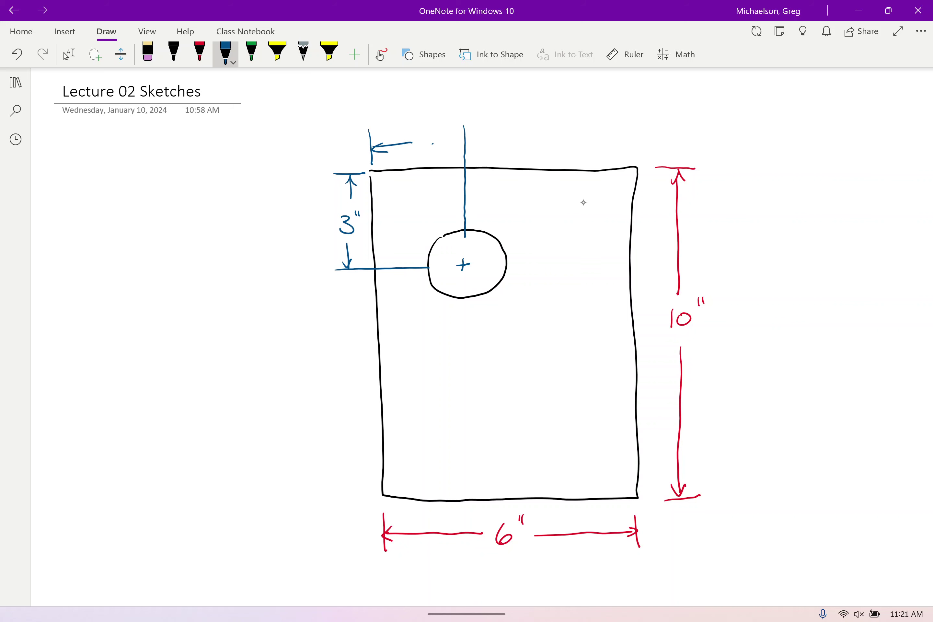
drag(432, 143, 462, 143)
drag(456, 139, 458, 148)
click(401, 143)
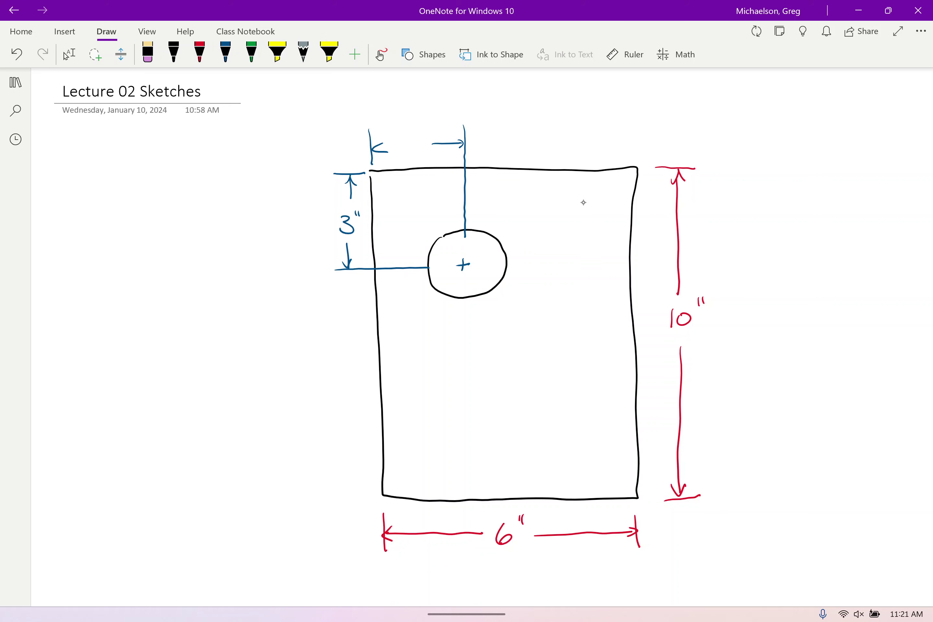
click(446, 143)
click(225, 52)
mouse_move(401, 145)
mouse_down()
mouse_move(374, 148)
mouse_move(418, 155)
mouse_move(462, 145)
mouse_up()
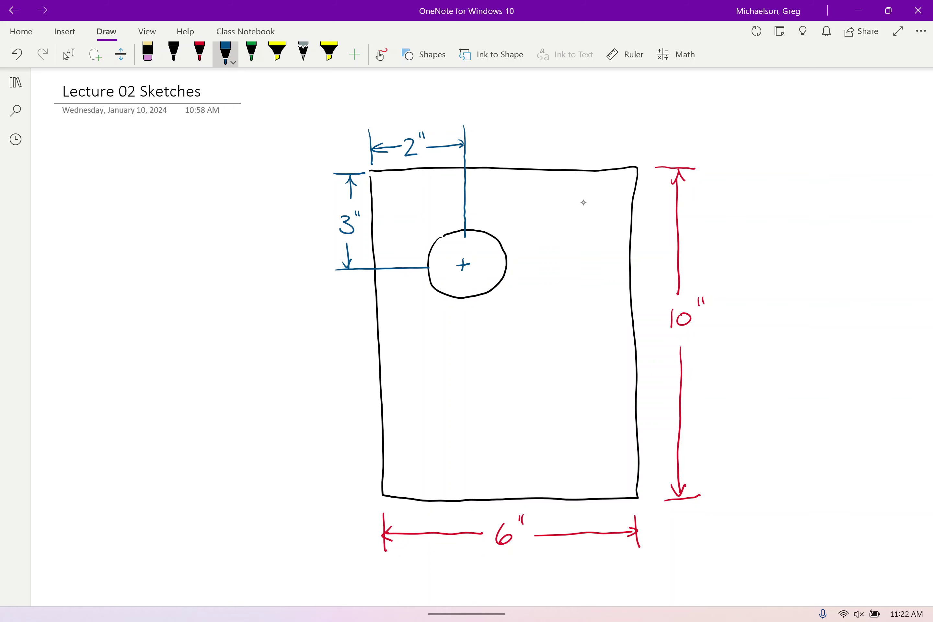
Step: Draw a blue unlabelled vertical dimension line with arrowheads from the circle's centre level to the rectangle's bottom edge
drag(347, 277, 353, 384)
drag(339, 299, 354, 293)
mouse_move(353, 391)
mouse_down()
mouse_move(357, 486)
mouse_move(364, 479)
mouse_up()
drag(348, 492, 379, 493)
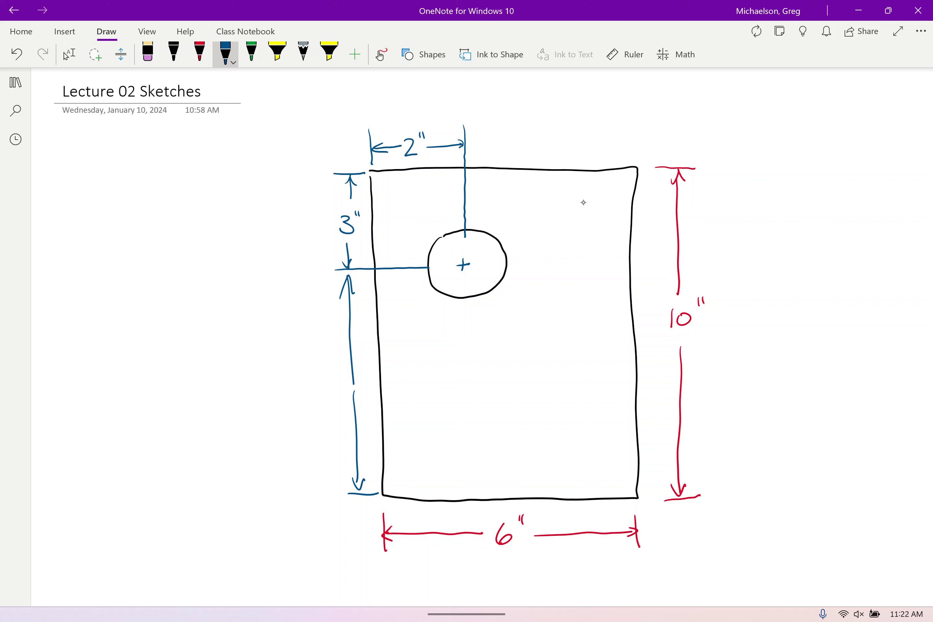
Step: Undo the blue dimension strokes between the circle's centre level and the rectangle's bottom edge
key(ctrl+z)
key(ctrl+z)
key(ctrl+z)
key(ctrl+z)
key(ctrl+z)
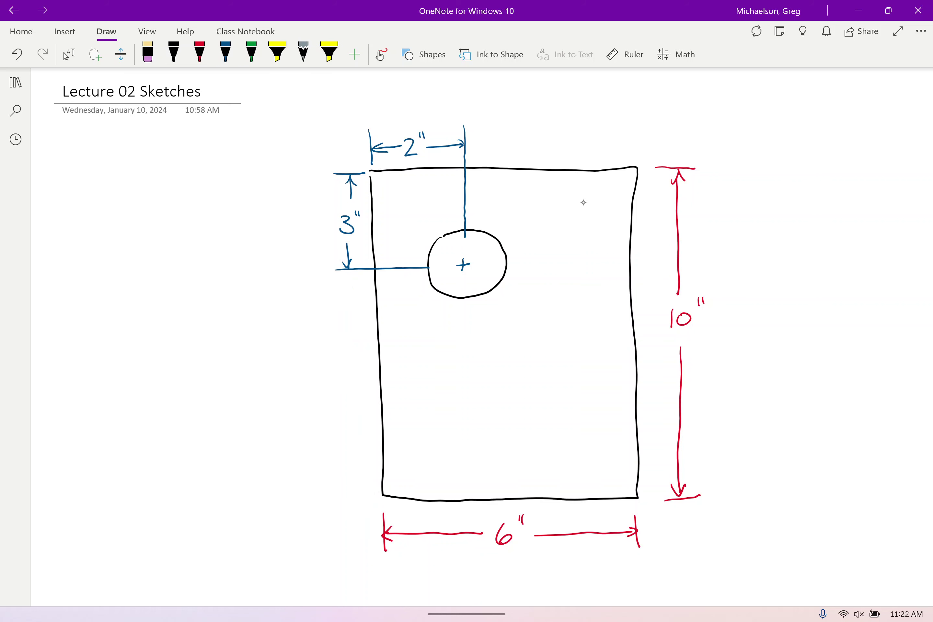